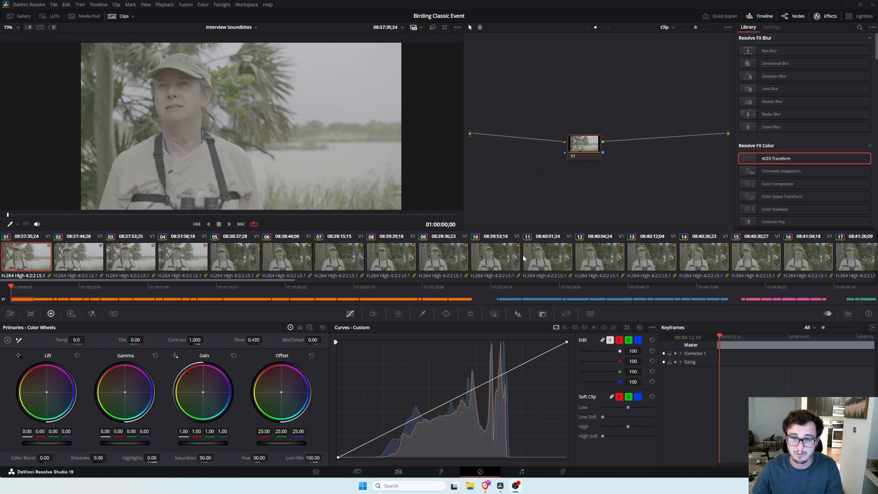
# Browse through the interview clips in the clip strip, returning to the first clip.
pyautogui.hscroll(15, 523, 258)
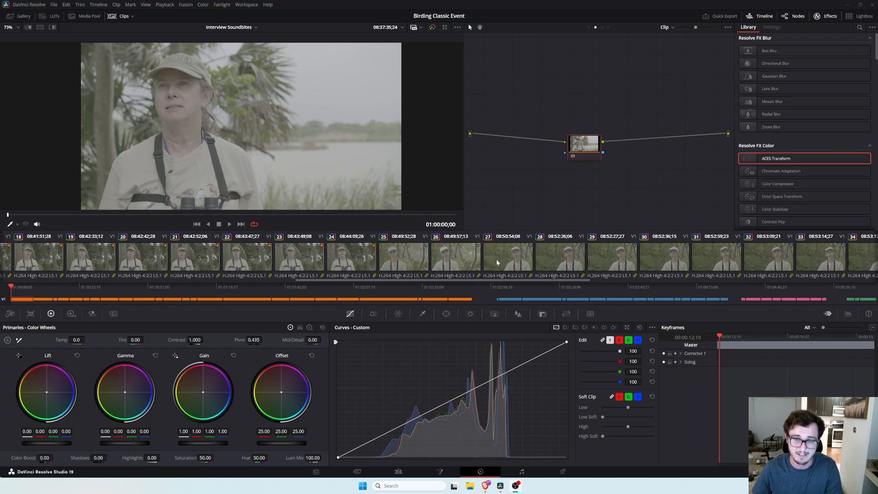
pyautogui.hscroll(12, 496, 259)
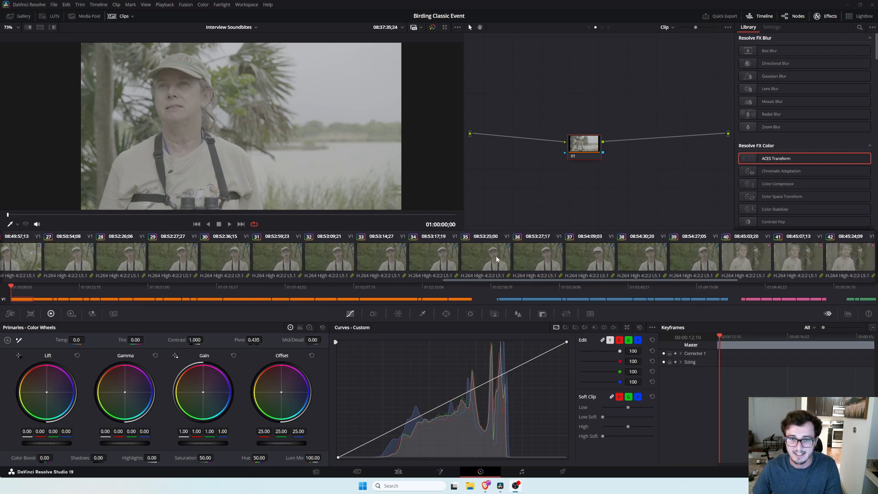
pyautogui.click(497, 258)
pyautogui.click(535, 259)
pyautogui.click(573, 260)
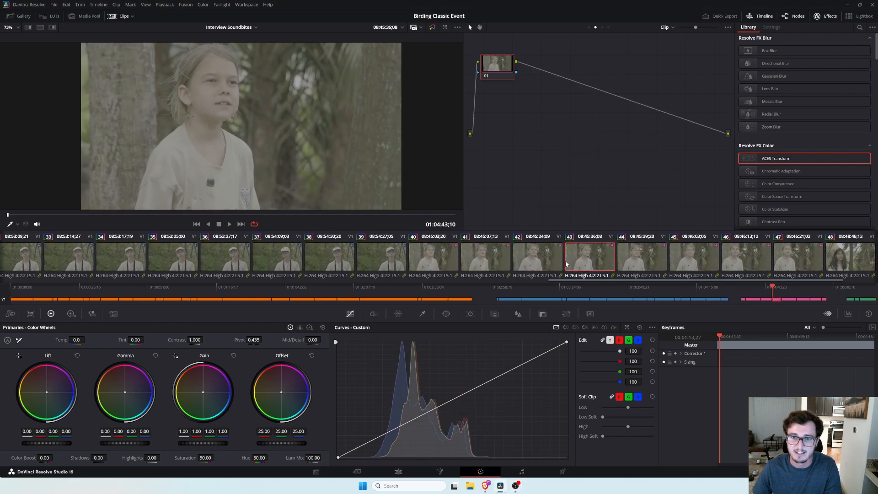
pyautogui.click(519, 260)
pyautogui.click(433, 257)
pyautogui.click(366, 251)
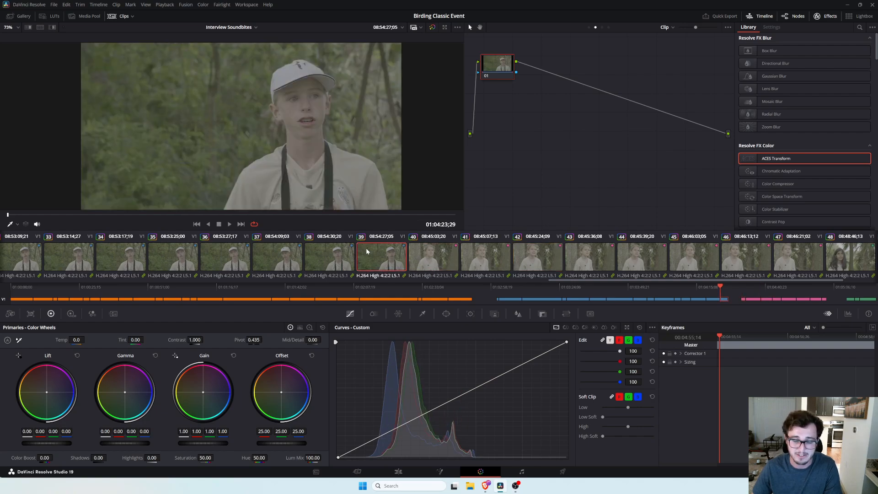
pyautogui.hscroll(-20, 365, 249)
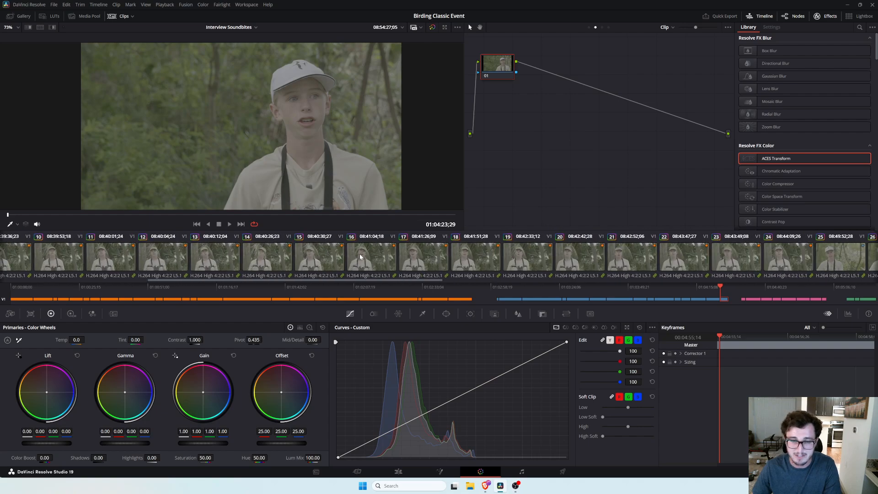
pyautogui.hscroll(-10, 360, 256)
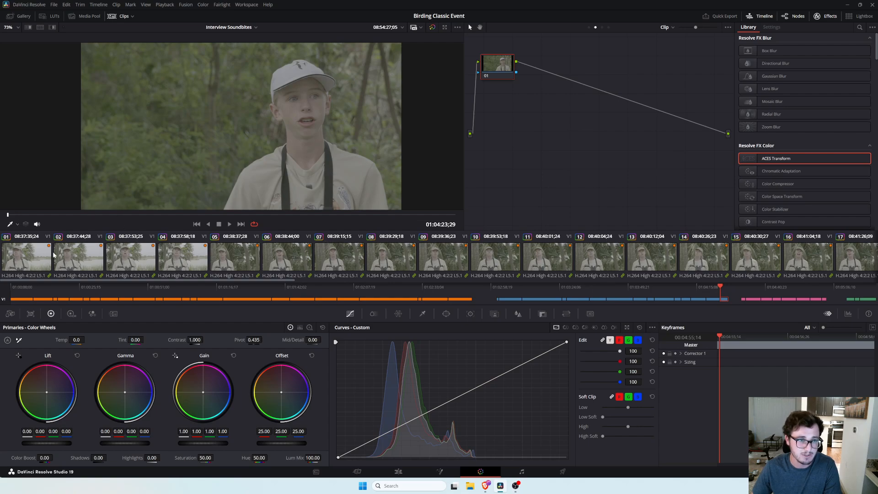
pyautogui.click(27, 256)
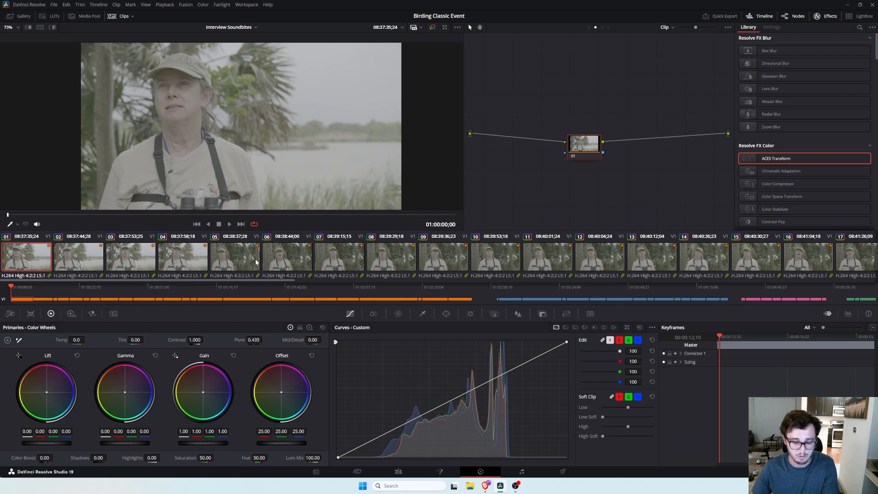
pyautogui.scroll(-15, 440, 269)
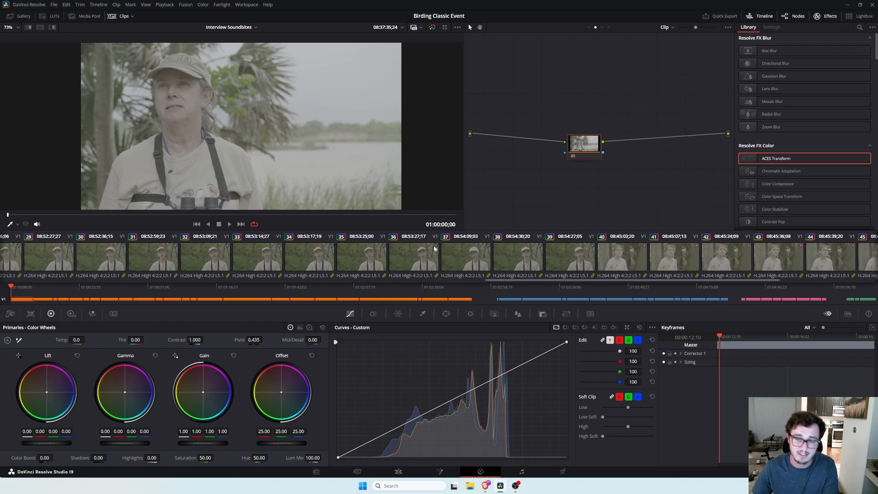
pyautogui.keyDown('shift'); pyautogui.click(860, 258); pyautogui.keyUp('shift')
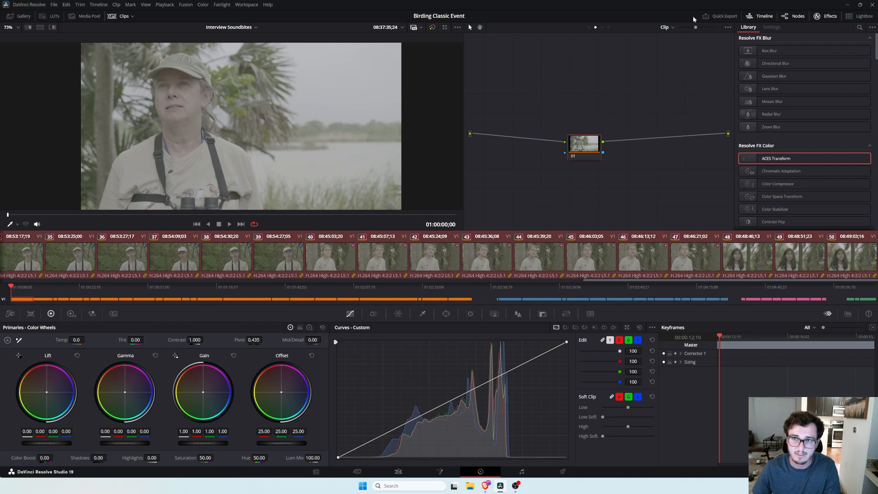
pyautogui.rightClick(486, 254)
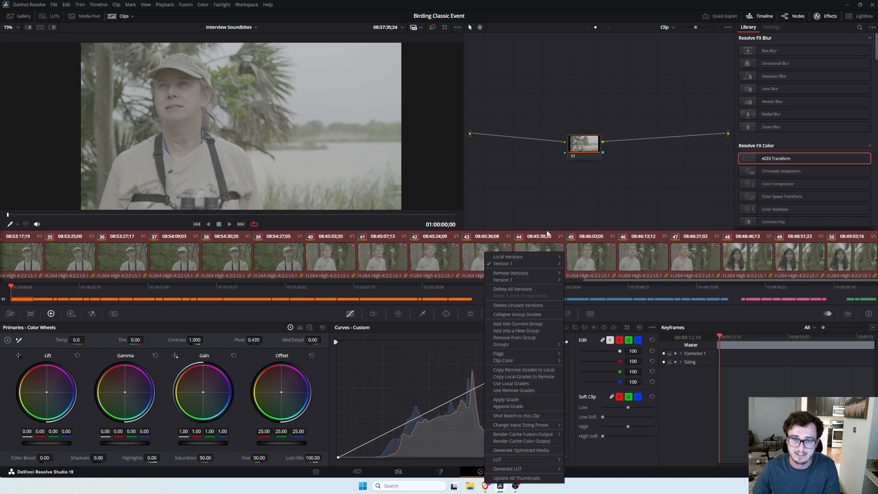
pyautogui.click(530, 331)
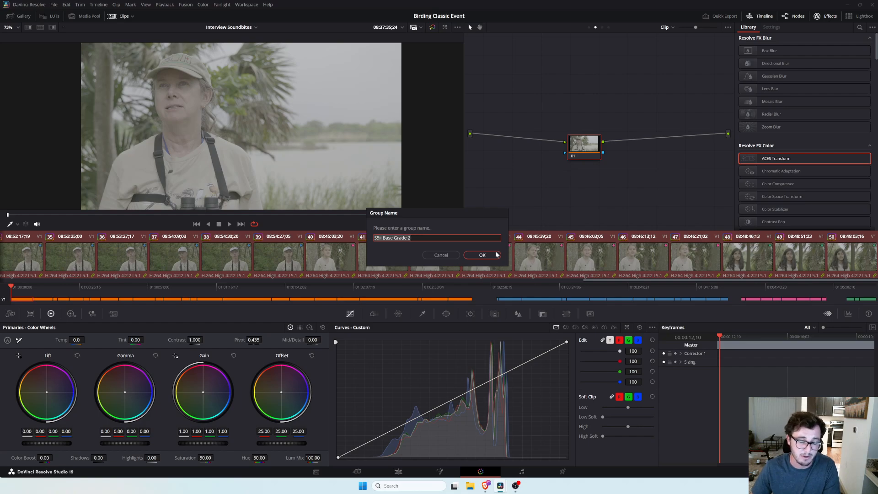
pyautogui.click(449, 255)
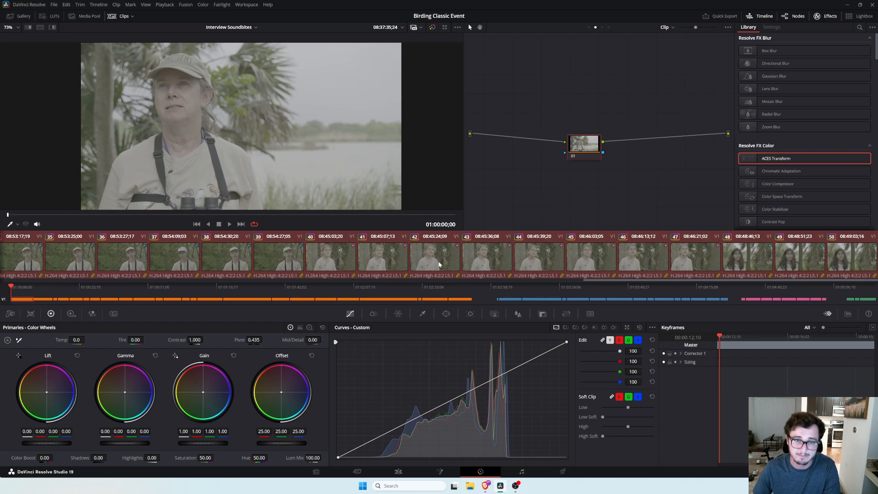
# Select clip 29 and reposition its corrector node in the node graph.
pyautogui.scroll(10, 353, 250)
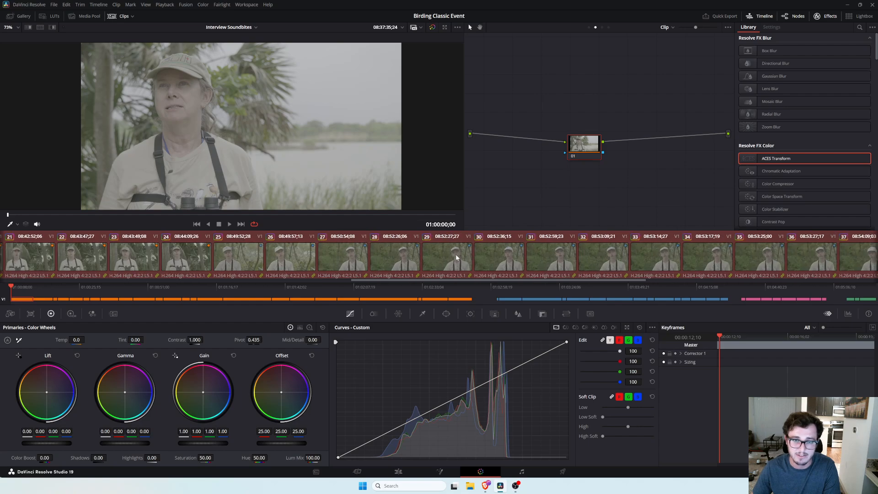
pyautogui.click(456, 257)
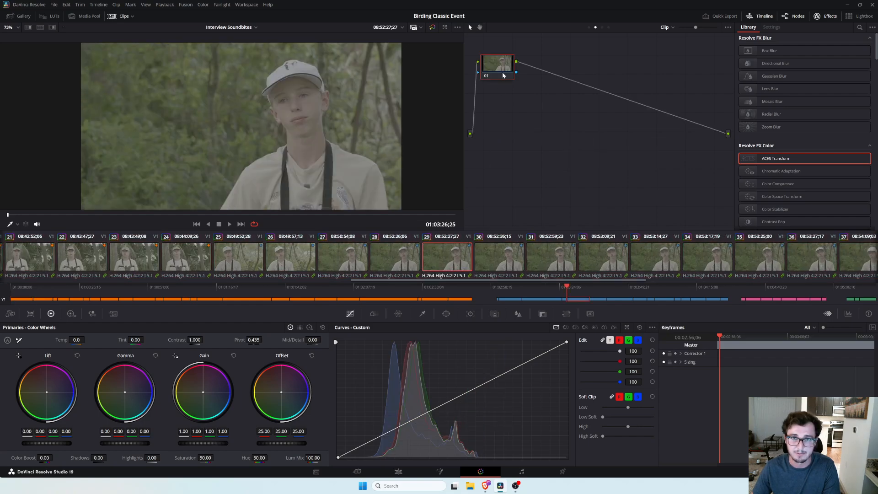
pyautogui.moveTo(502, 75); pyautogui.dragTo(578, 122)
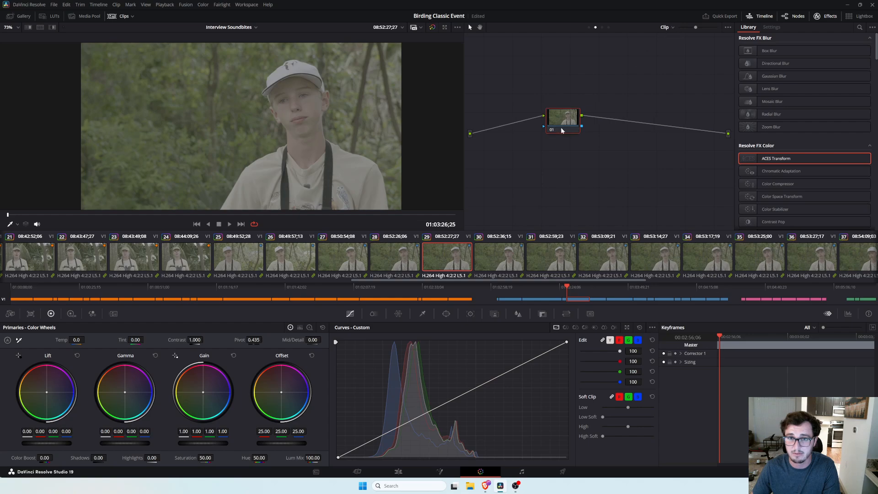
pyautogui.moveTo(560, 127)
pyautogui.mouseDown()
pyautogui.moveTo(557, 144)
pyautogui.moveTo(614, 108)
pyautogui.moveTo(564, 143)
pyautogui.mouseUp()
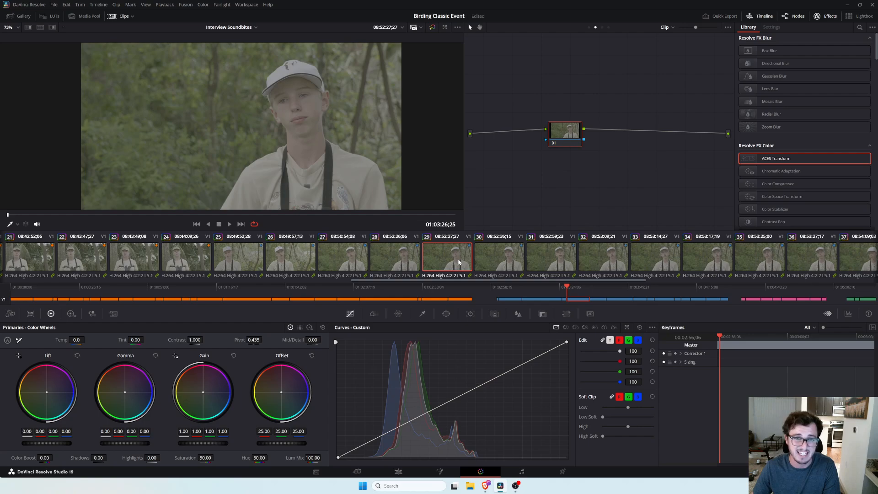
# Switch the node graph to Group Pre-Clip and add an ACES Transform node wired between input and output.
pyautogui.click(673, 28)
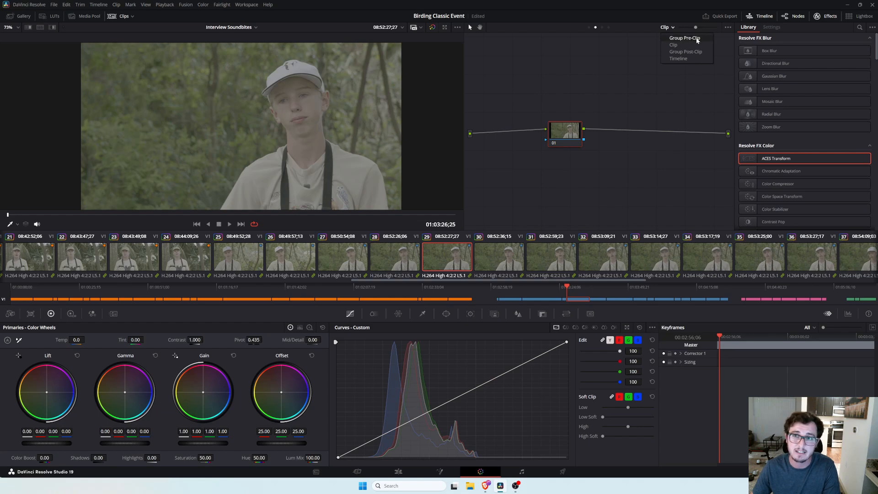
pyautogui.click(685, 38)
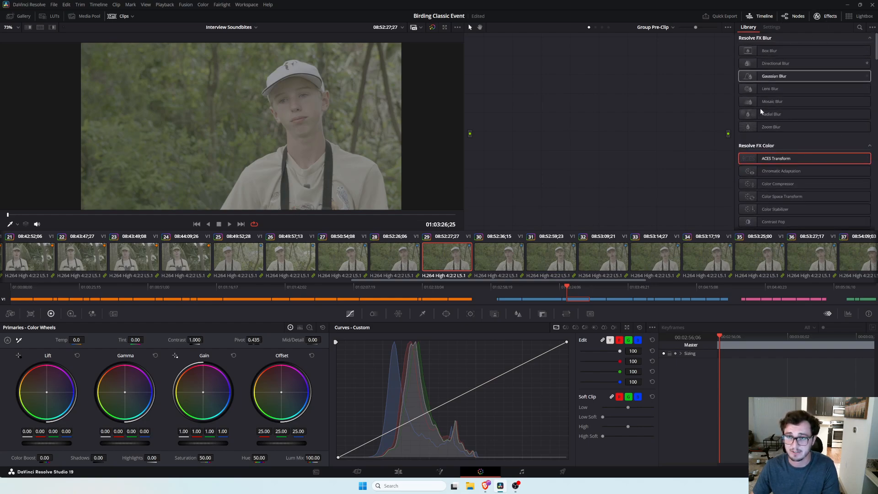
pyautogui.click(828, 19)
pyautogui.click(828, 18)
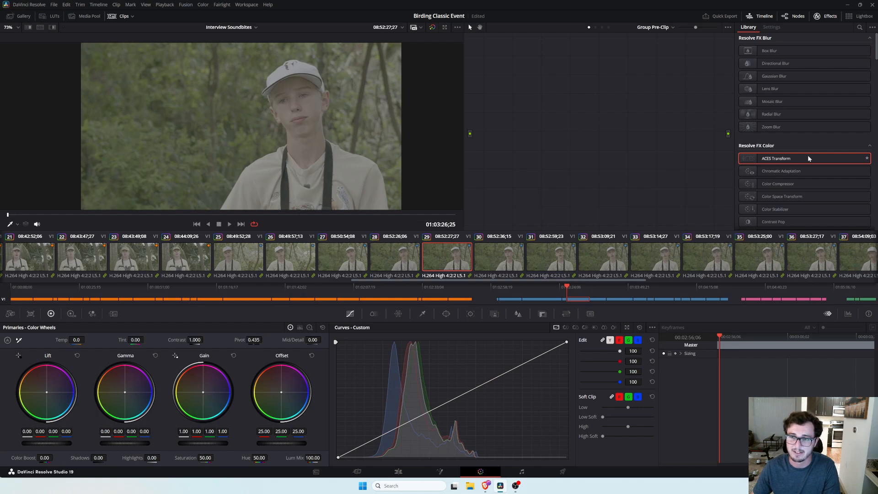
pyautogui.moveTo(808, 155); pyautogui.dragTo(604, 127)
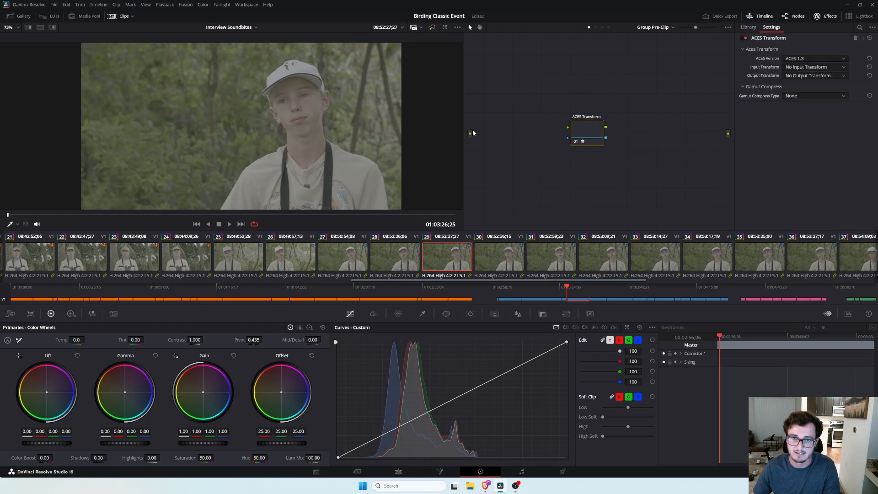
pyautogui.moveTo(497, 107); pyautogui.dragTo(569, 127)
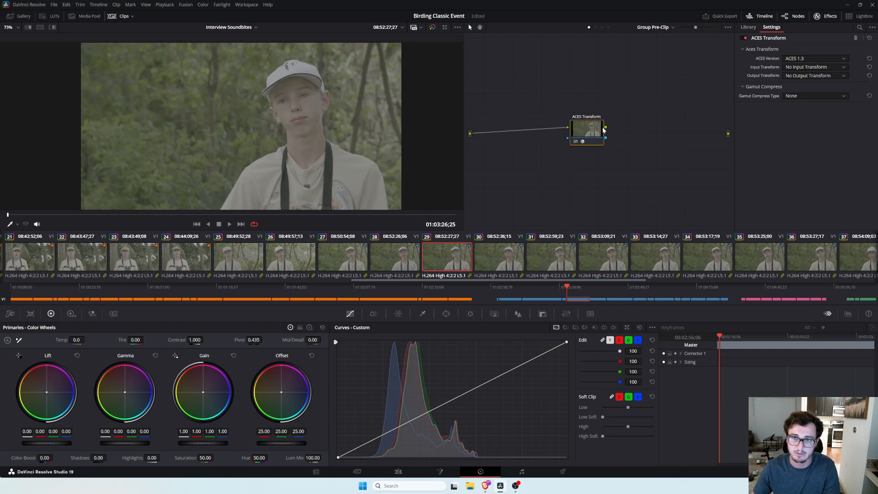
pyautogui.moveTo(676, 104); pyautogui.dragTo(729, 133)
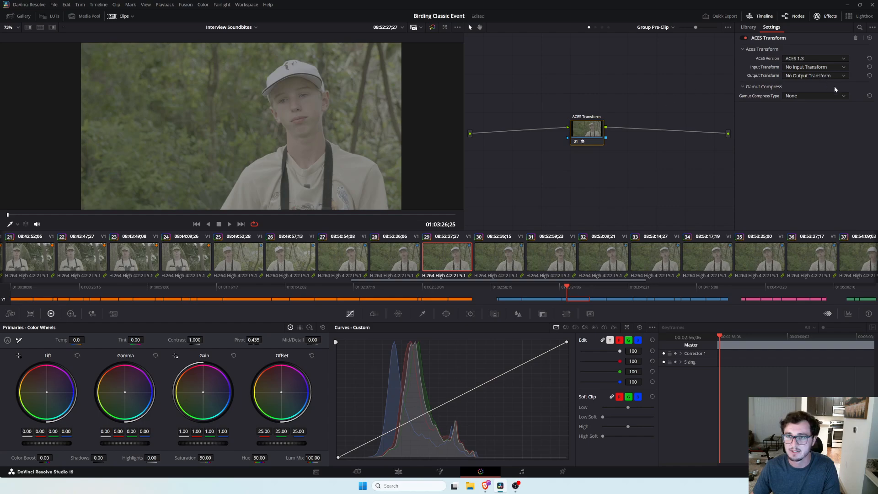
pyautogui.moveTo(591, 139)
pyautogui.mouseDown()
pyautogui.moveTo(585, 132)
pyautogui.moveTo(590, 144)
pyautogui.mouseUp()
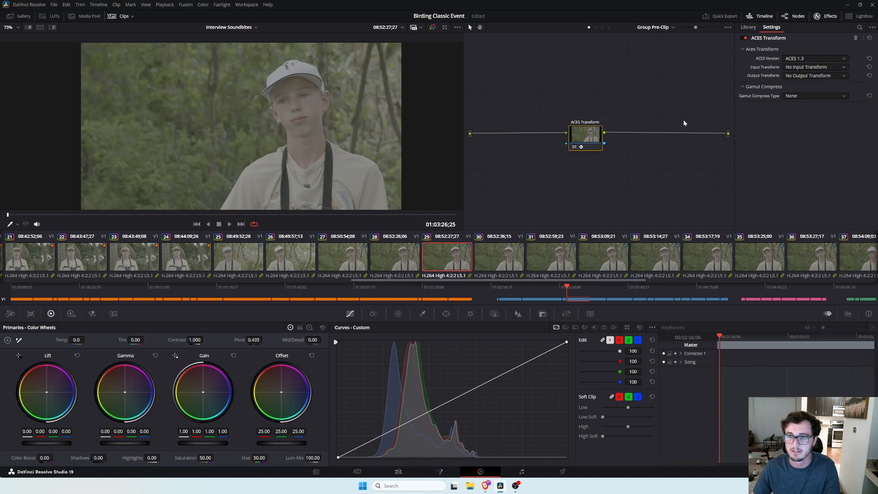
# Set the ACES Transform's input transform to Panasonic V35 and its output transform to ACEScct - CSC.
pyautogui.click(803, 60)
pyautogui.click(803, 67)
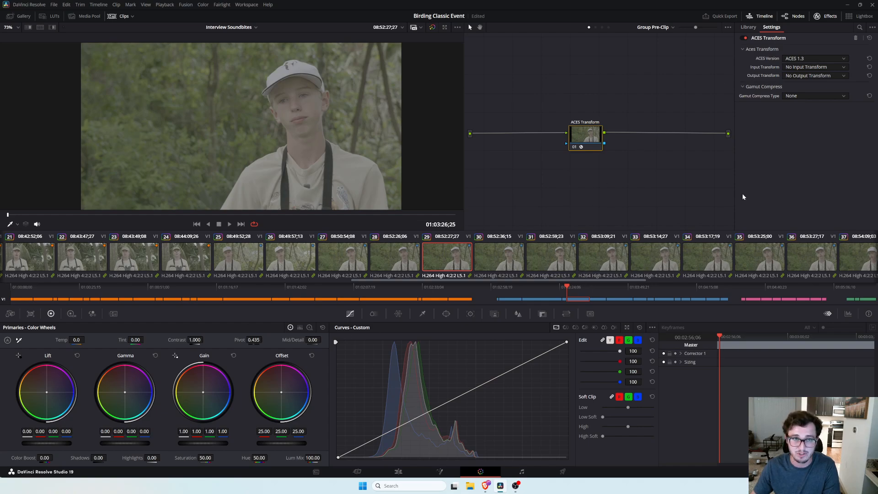
pyautogui.click(819, 68)
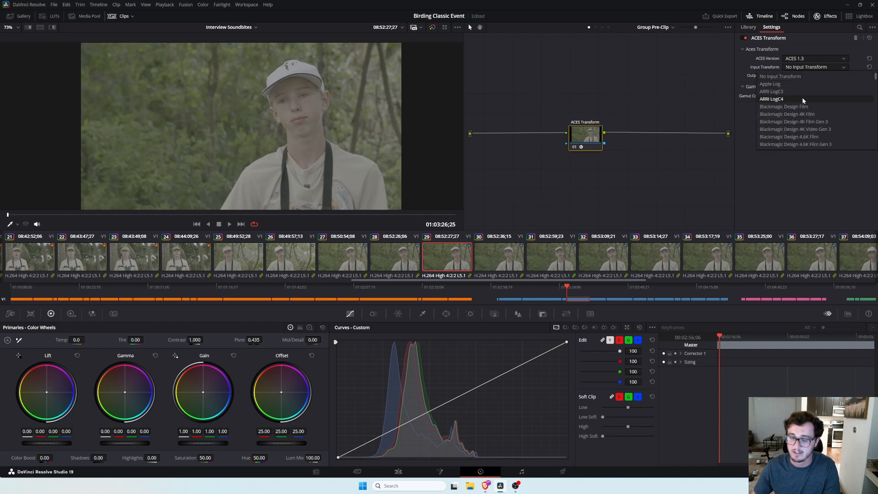
pyautogui.press('p')
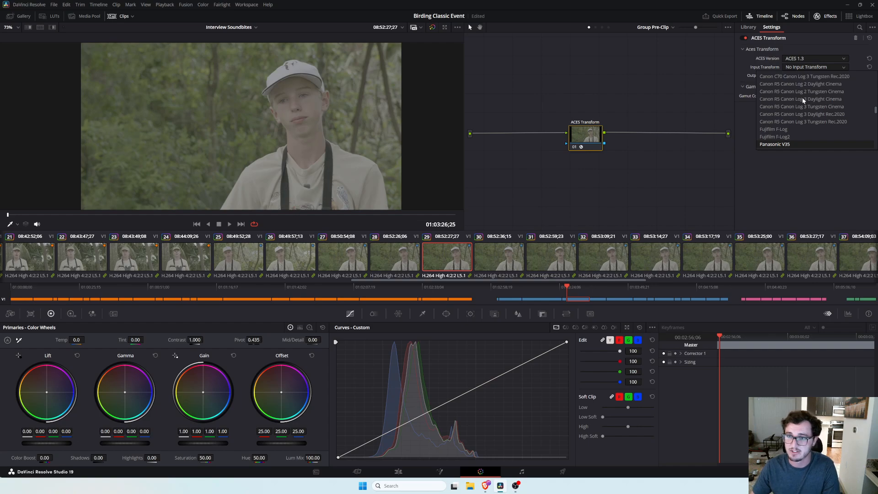
pyautogui.click(776, 145)
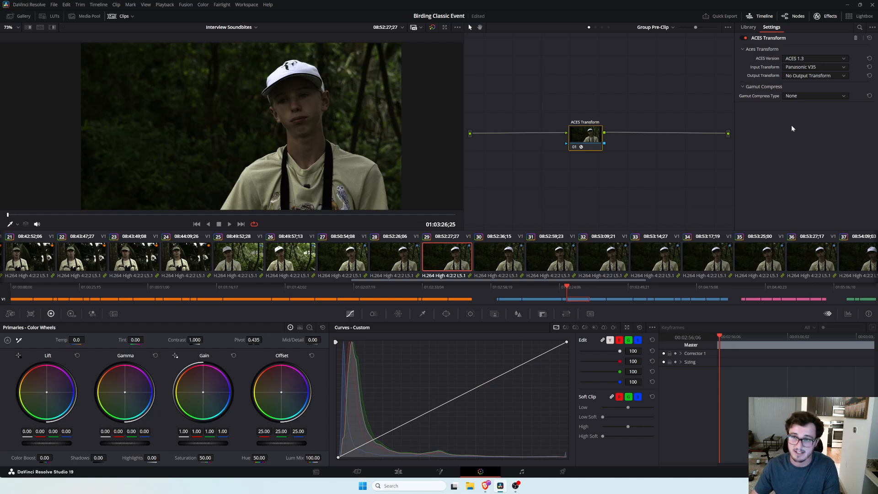
pyautogui.click(811, 76)
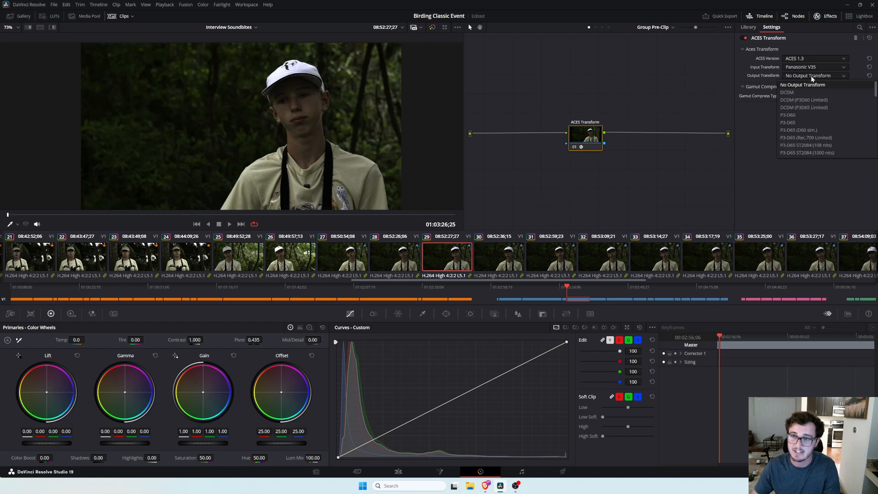
pyautogui.scroll(-5, 813, 138)
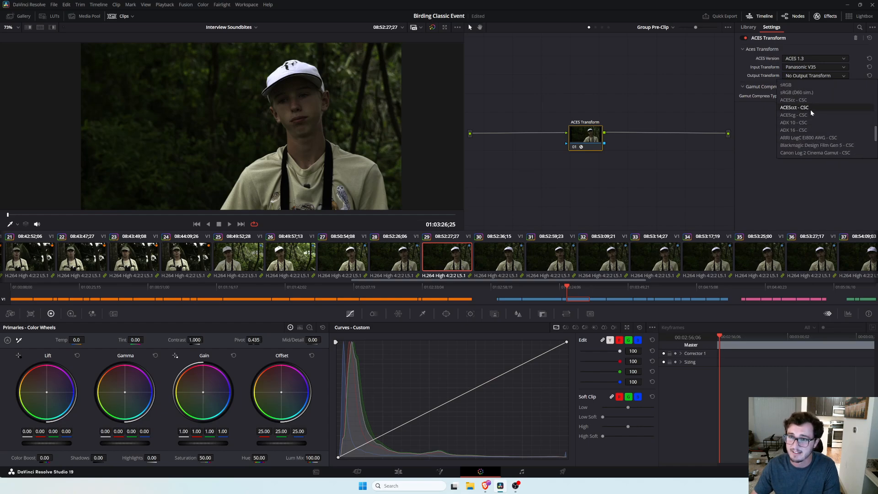
pyautogui.click(810, 108)
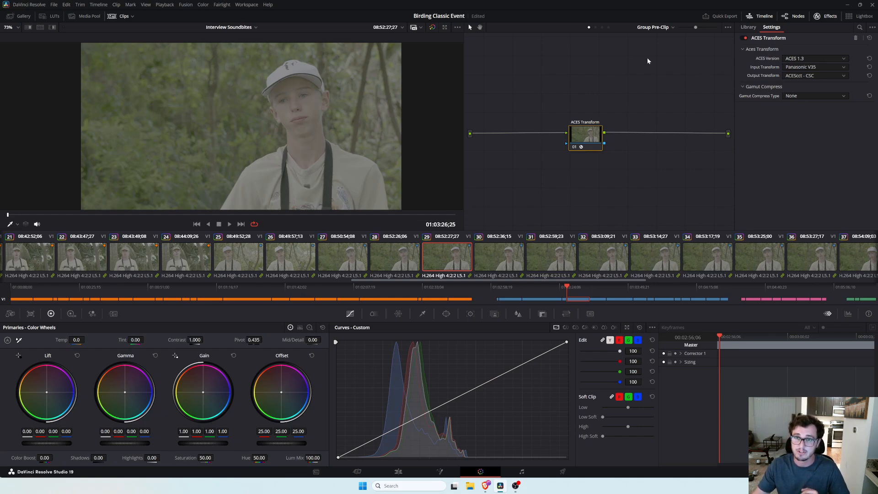
# Switch the node graph to Timeline and add an ACES Transform node wired between input and output.
pyautogui.click(672, 28)
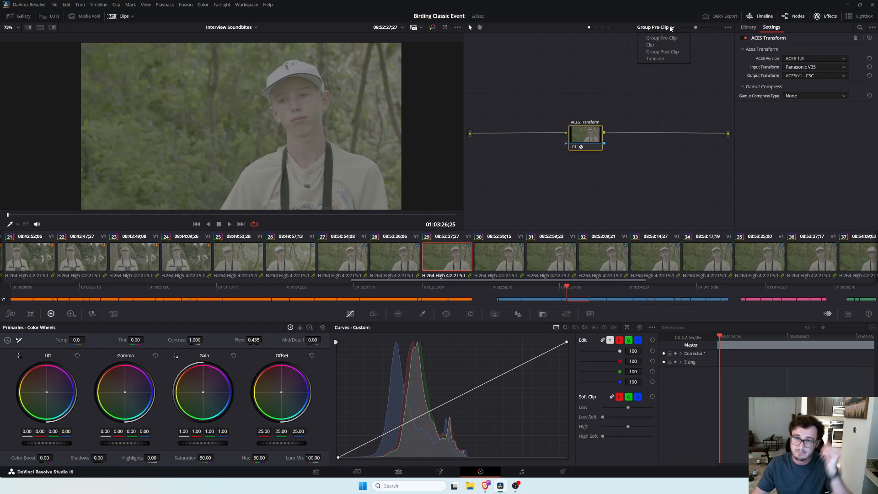
pyautogui.click(655, 59)
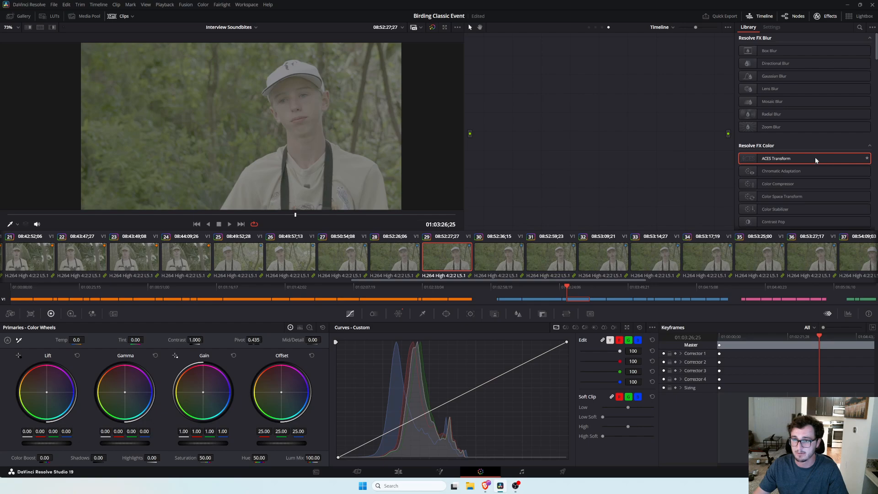
pyautogui.moveTo(814, 159); pyautogui.dragTo(599, 134)
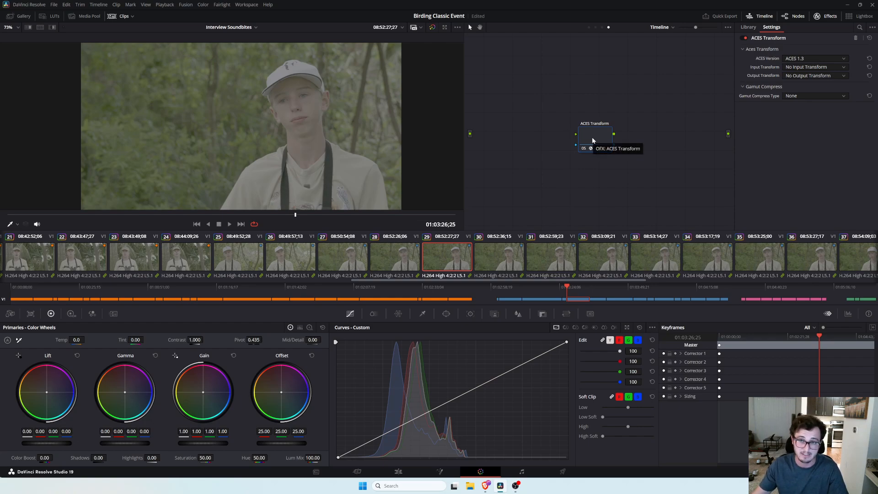
pyautogui.moveTo(487, 120); pyautogui.dragTo(729, 135)
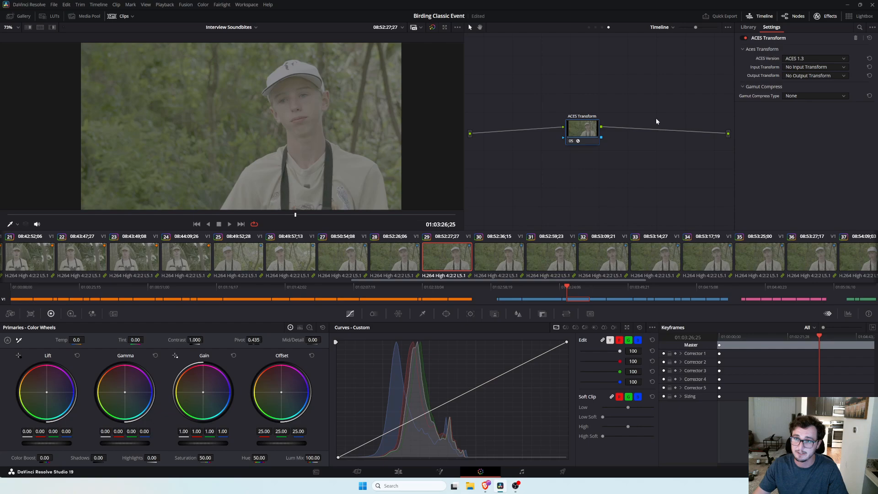
pyautogui.moveTo(584, 133); pyautogui.dragTo(616, 117)
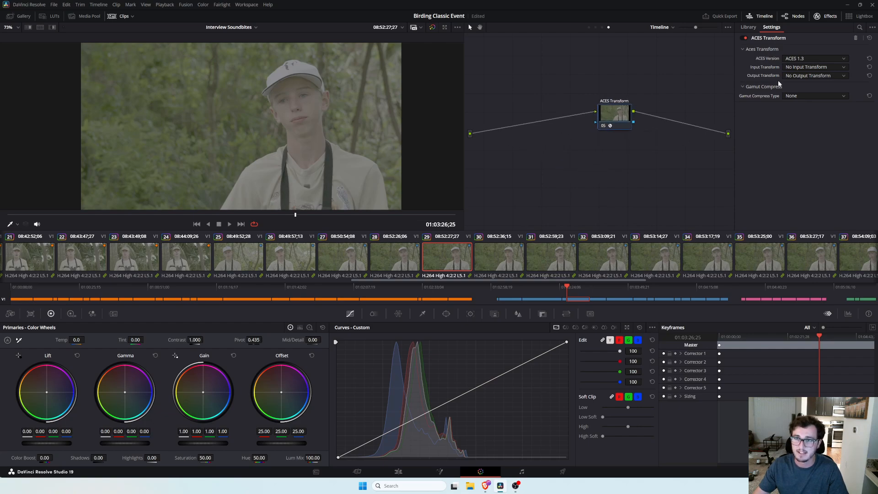
# Set the timeline ACES Transform's input transform to ACEScct - CSC and its output transform to Rec.709.
pyautogui.click(807, 67)
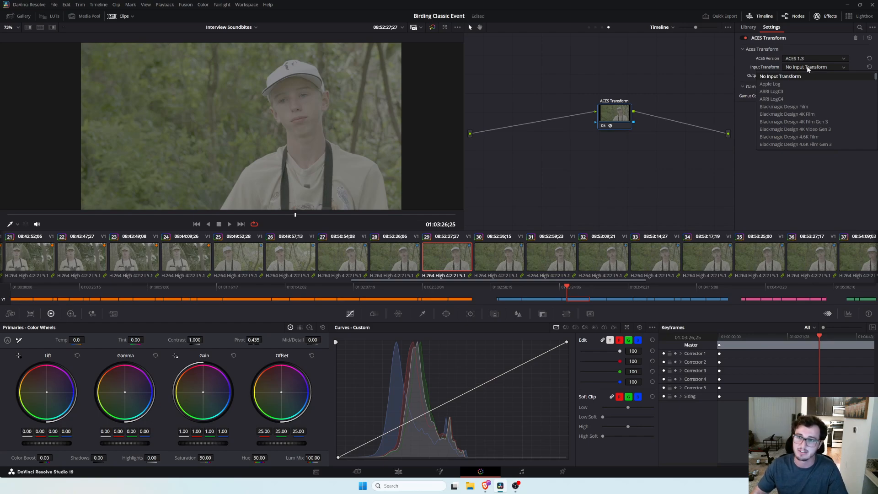
pyautogui.scroll(-3, 802, 103)
pyautogui.scroll(-5, 799, 110)
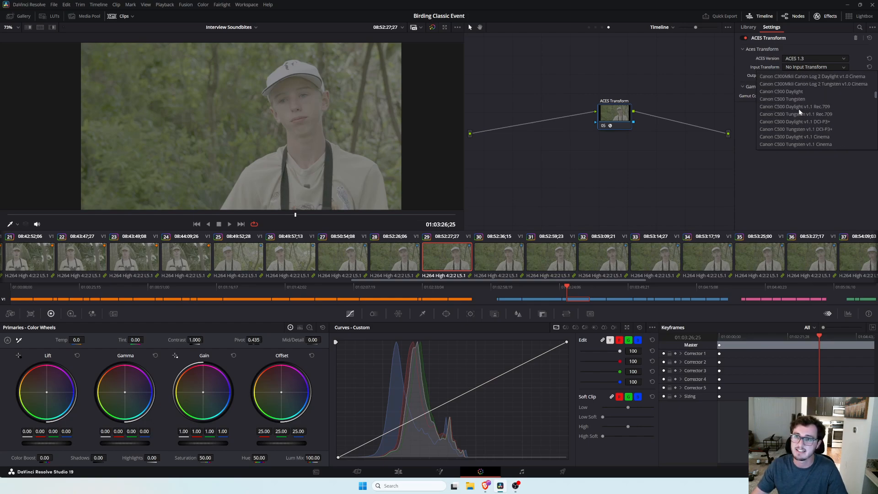
pyautogui.scroll(-10, 799, 110)
pyautogui.scroll(-10, 798, 110)
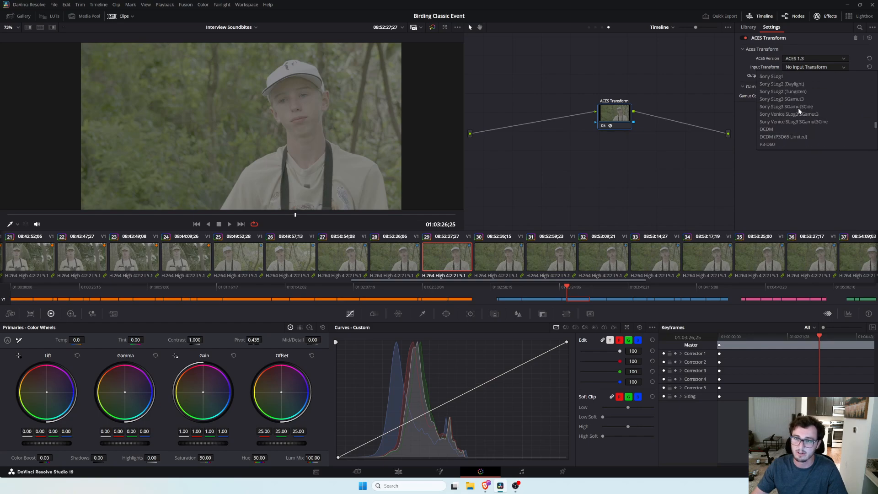
pyautogui.scroll(-3, 797, 108)
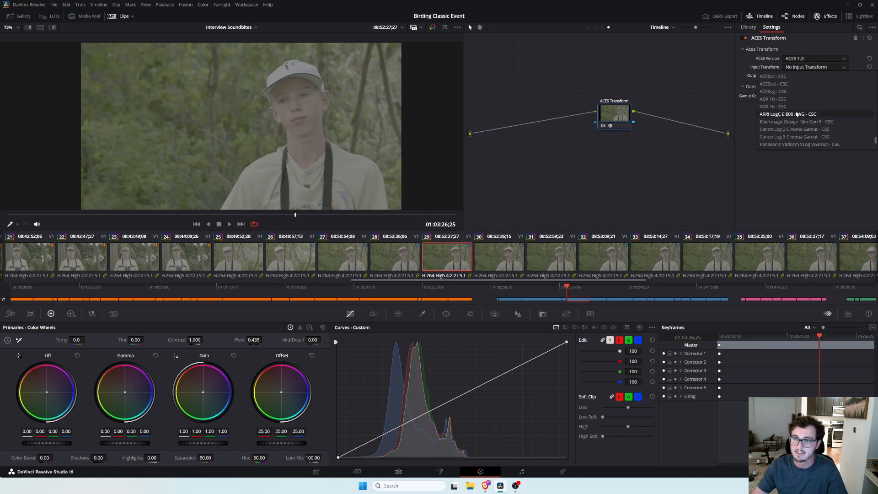
pyautogui.click(773, 85)
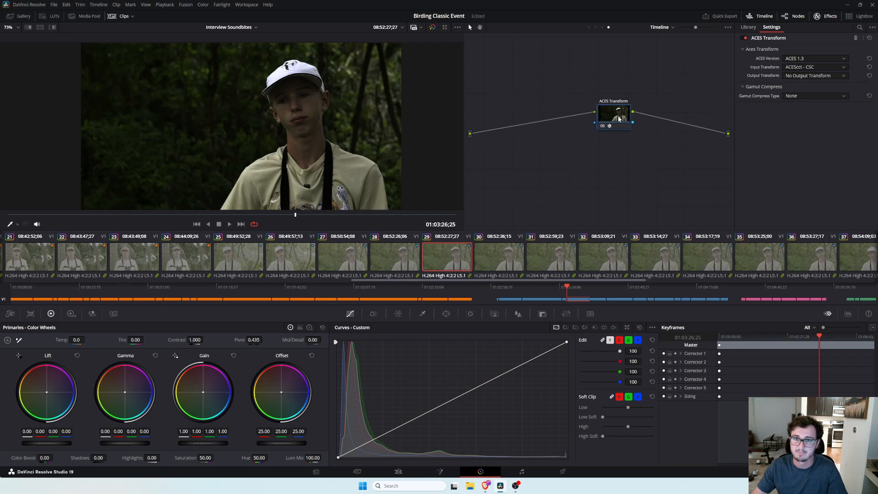
pyautogui.click(795, 77)
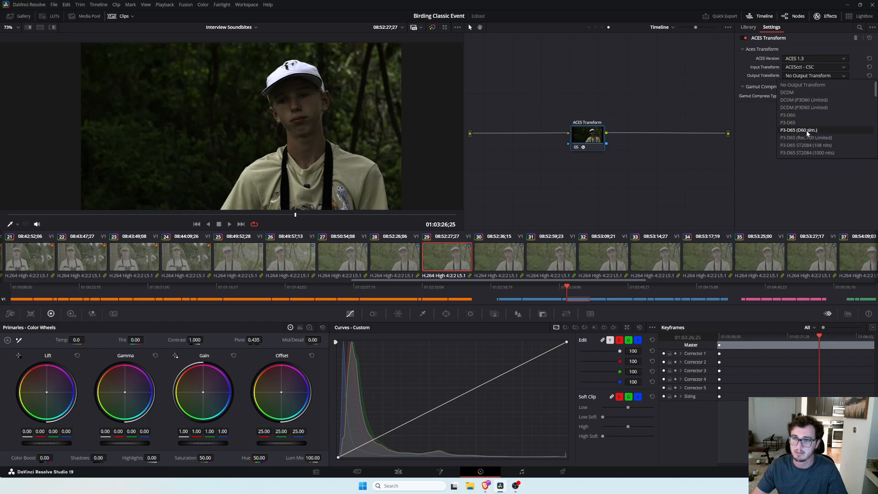
pyautogui.scroll(-2, 806, 130)
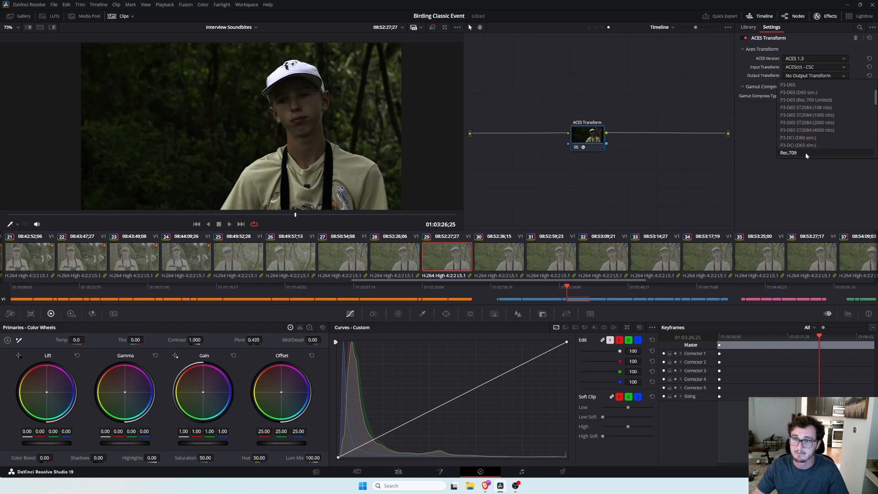
pyautogui.click(805, 152)
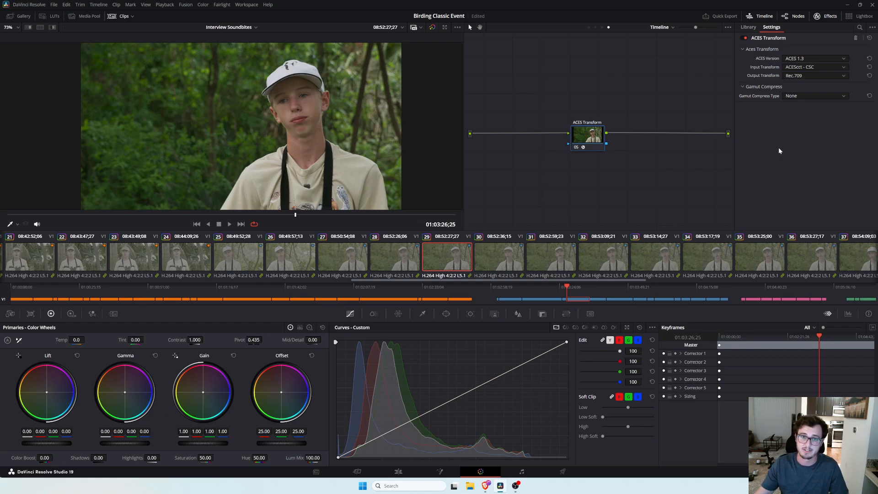
# Step through the interview clips one by one to review how the ACES transforms affect each shot.
pyautogui.click(237, 247)
pyautogui.click(294, 253)
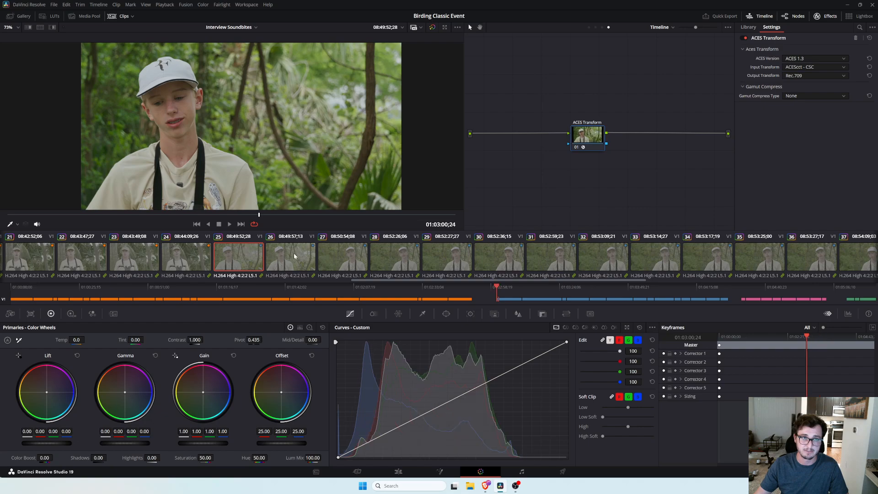
pyautogui.click(344, 256)
pyautogui.click(393, 258)
pyautogui.click(102, 259)
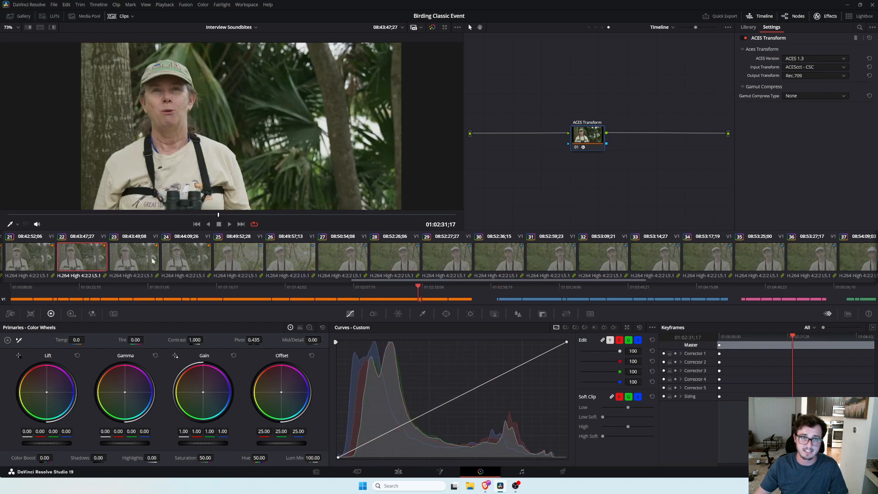
pyautogui.click(199, 256)
pyautogui.click(253, 256)
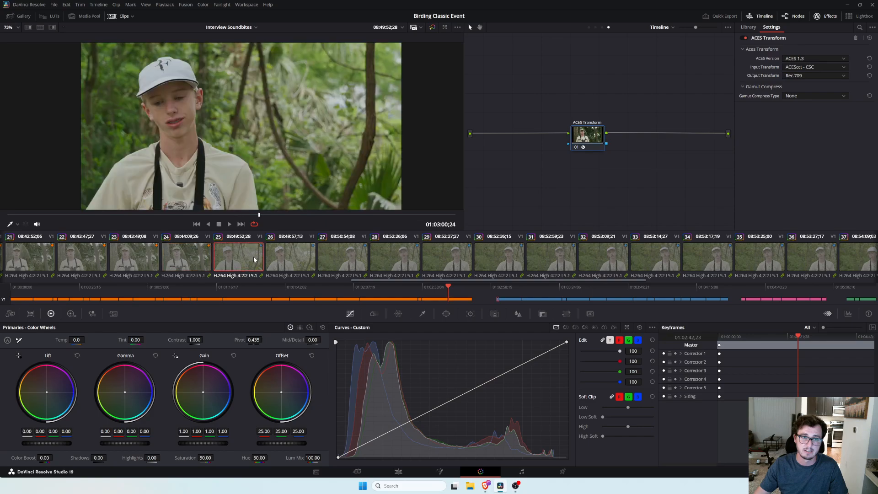
pyautogui.click(287, 255)
pyautogui.click(341, 254)
pyautogui.click(377, 257)
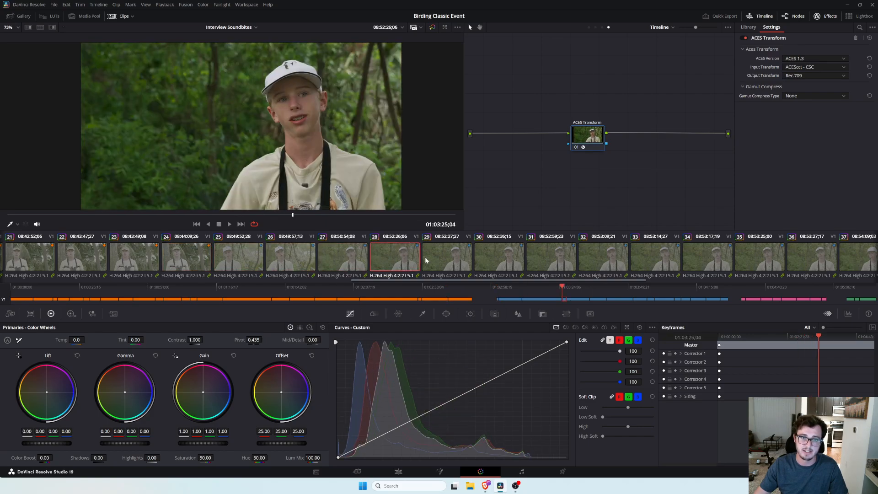
pyautogui.click(489, 264)
pyautogui.click(548, 261)
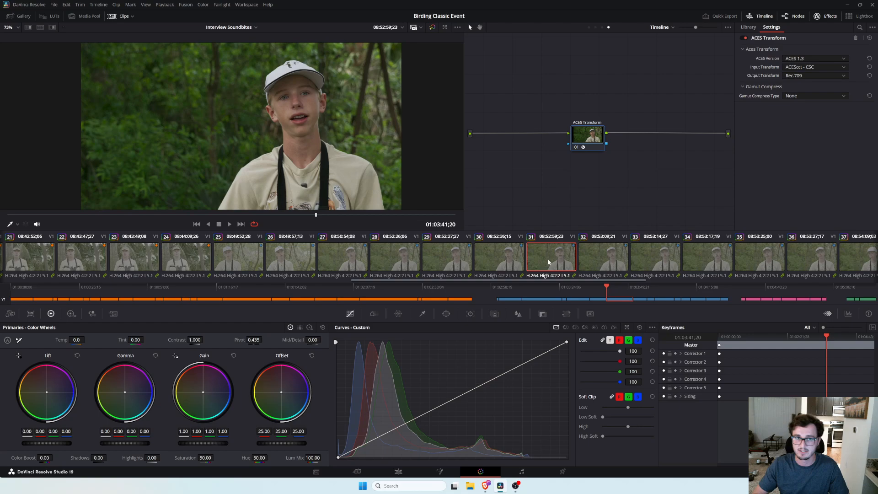